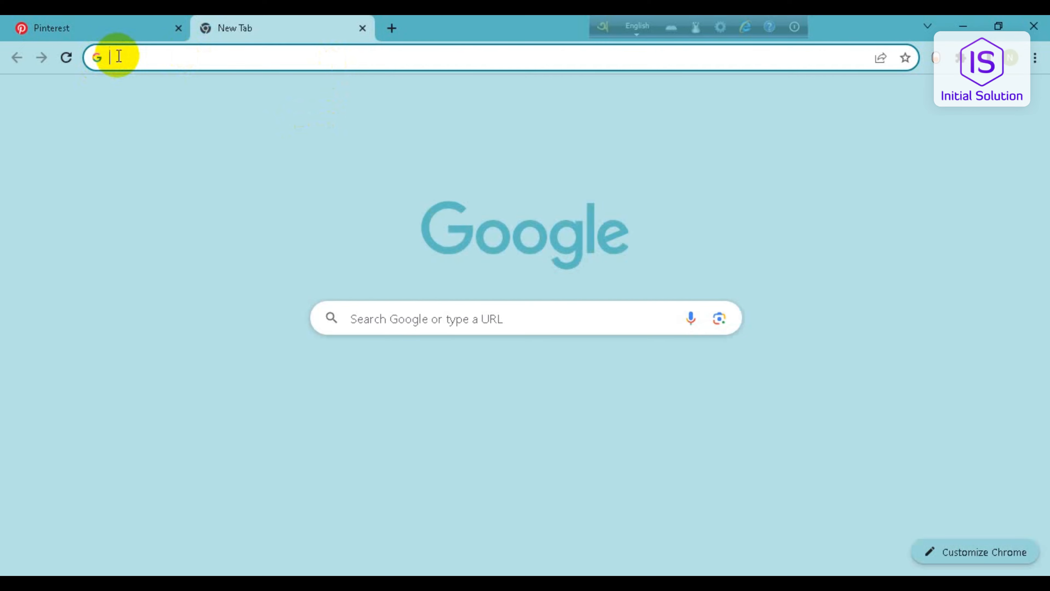
# Step: Search Google for canva and open the Canva website from the results
pyautogui.click(386, 317)
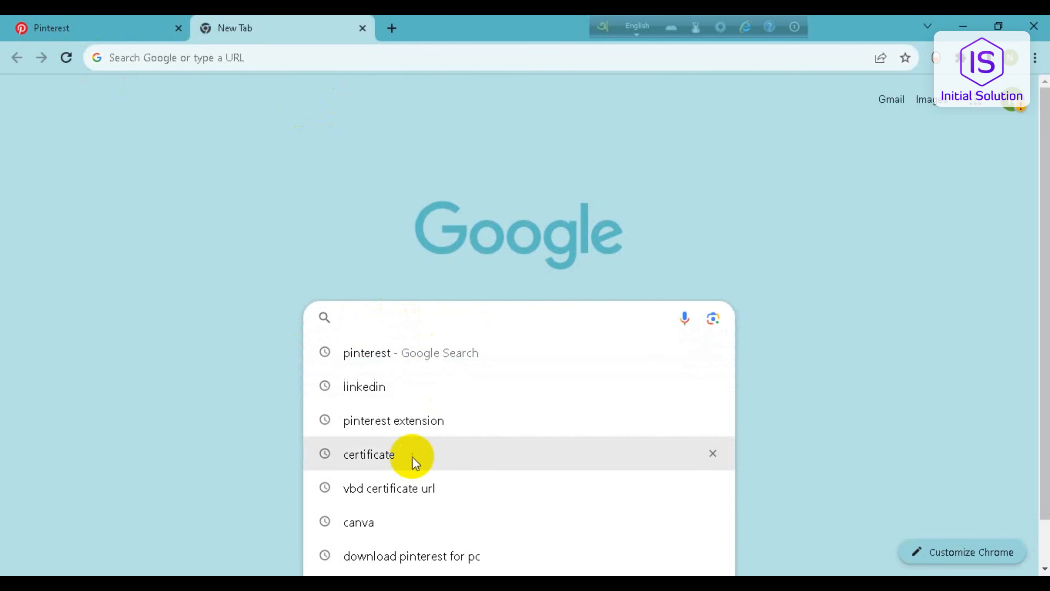
pyautogui.click(400, 522)
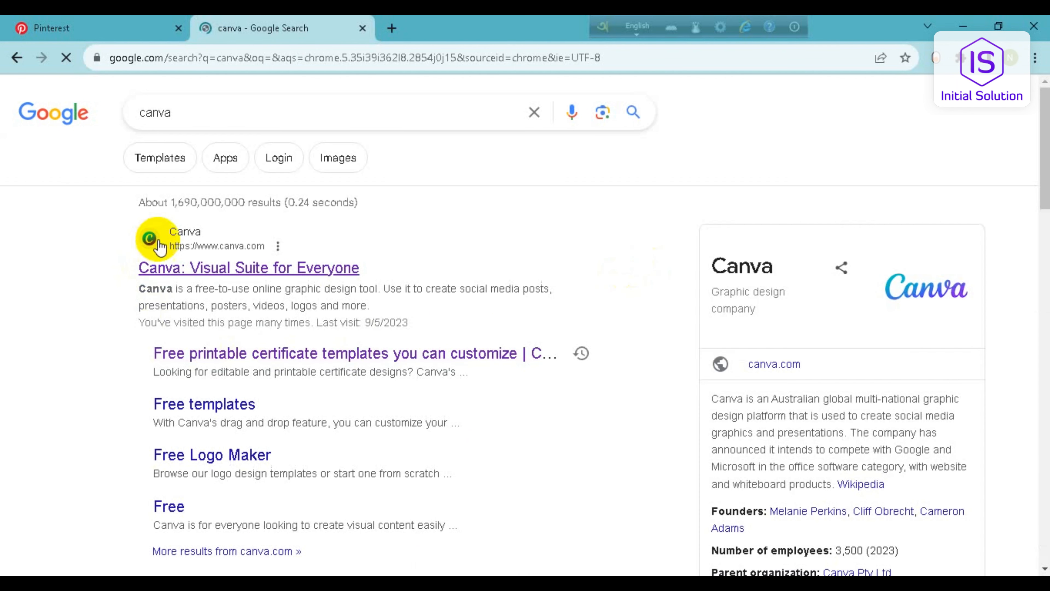
pyautogui.click(178, 277)
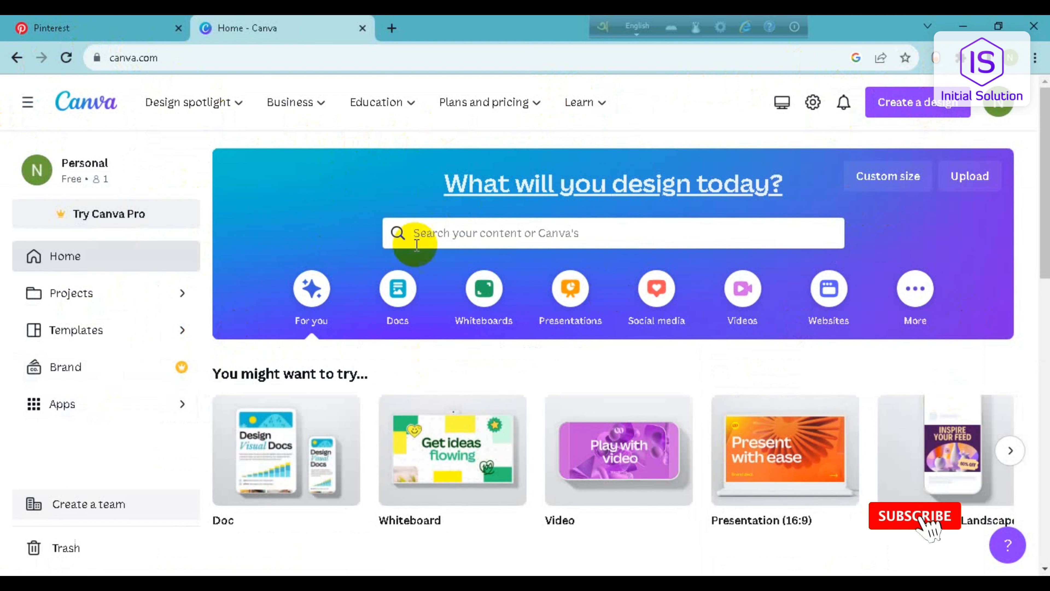
pyautogui.click(903, 110)
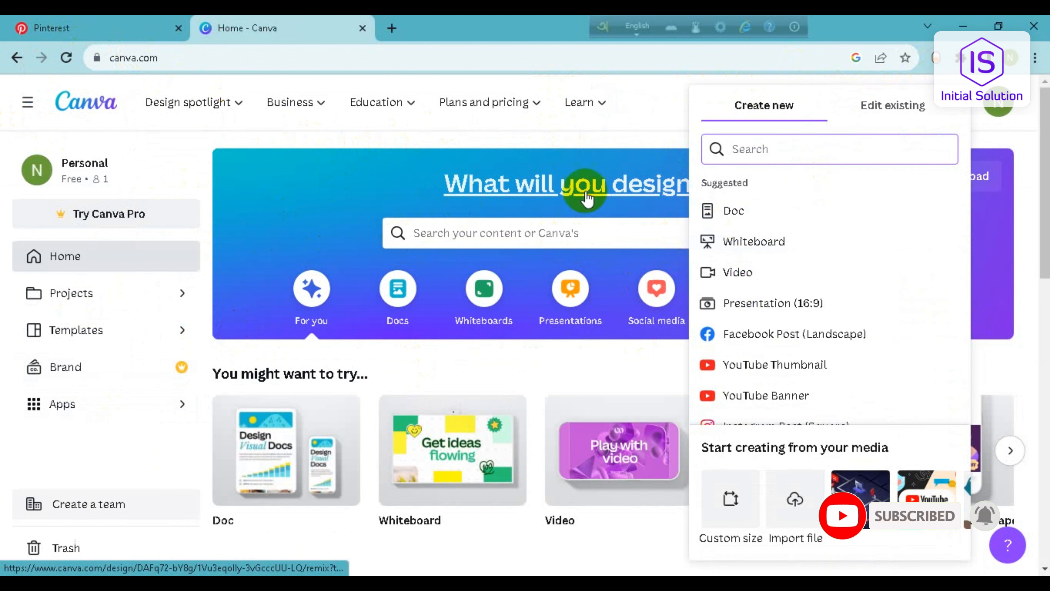
pyautogui.click(166, 104)
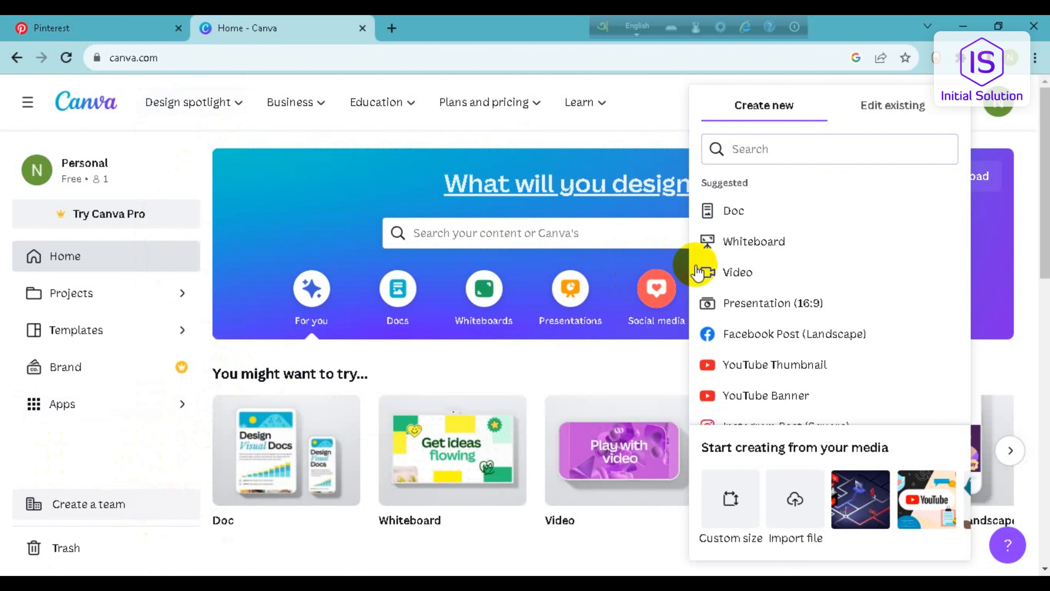
pyautogui.click(1021, 122)
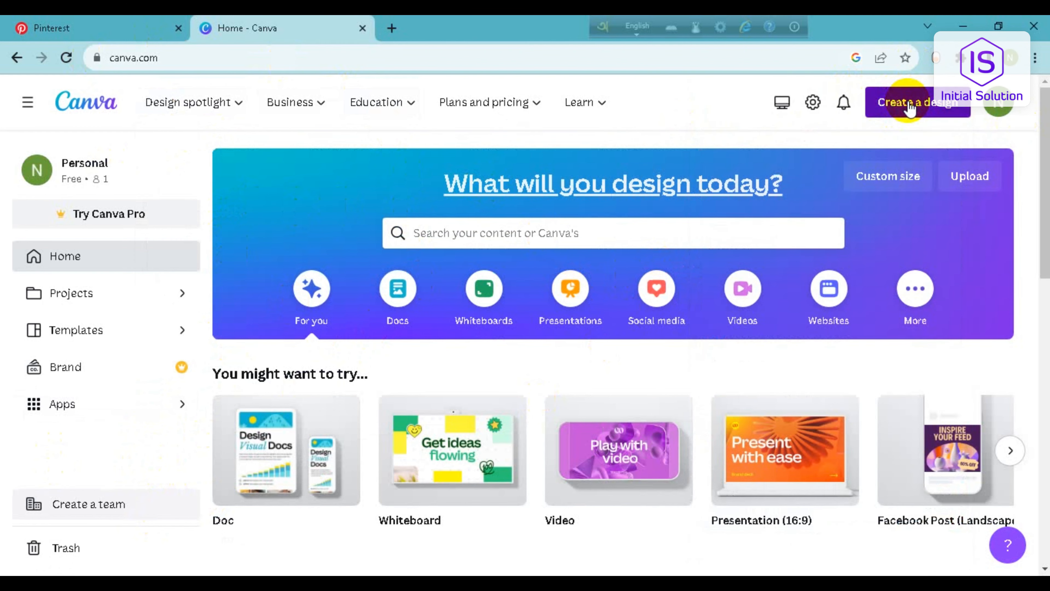
# Step: Create a new blank design with a custom size of 1000 × 1000 px
pyautogui.click(909, 109)
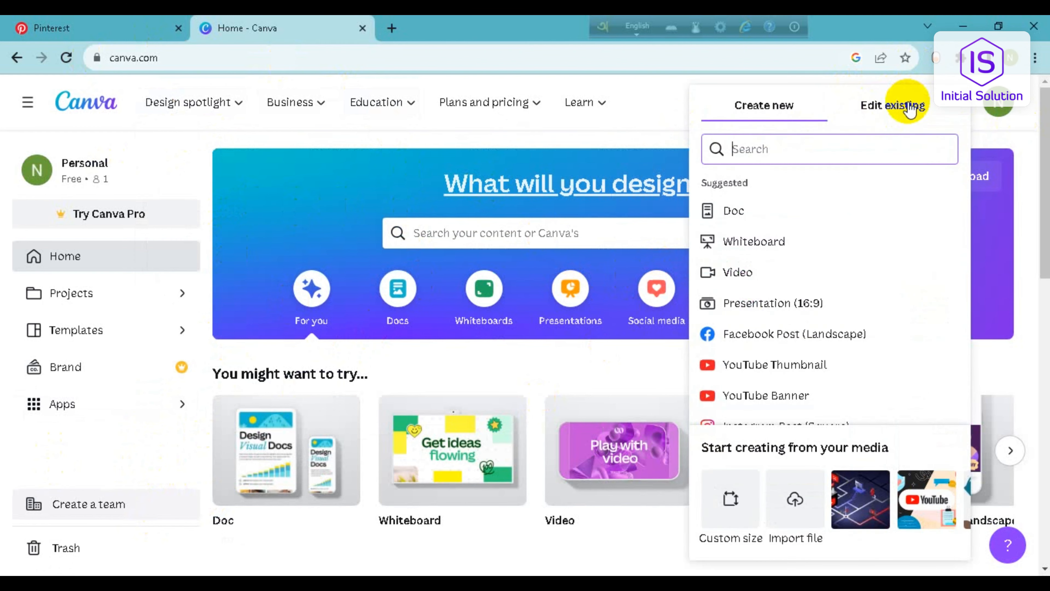
pyautogui.click(729, 501)
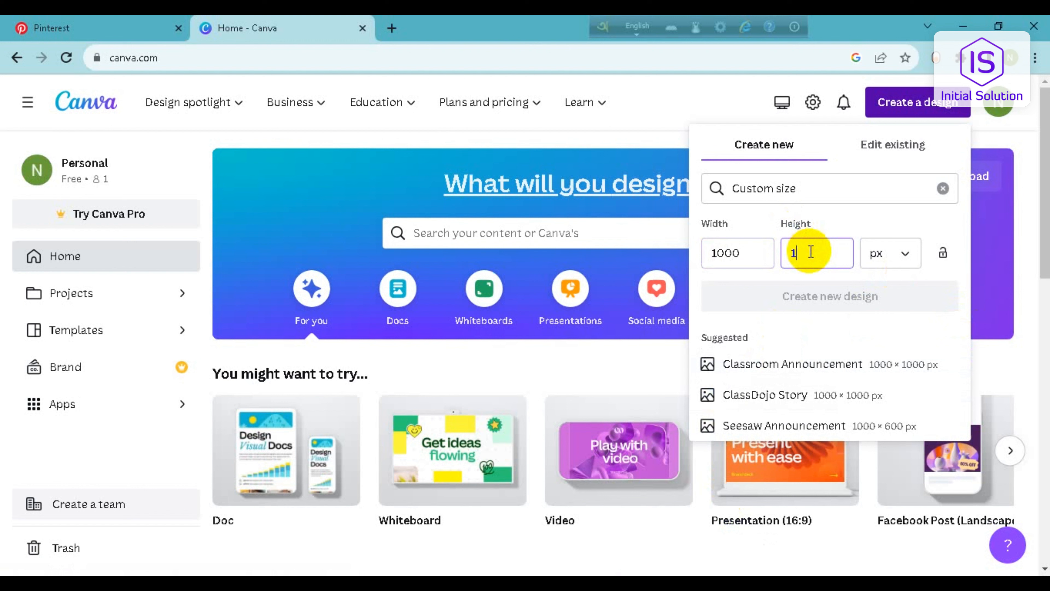
pyautogui.write('000')
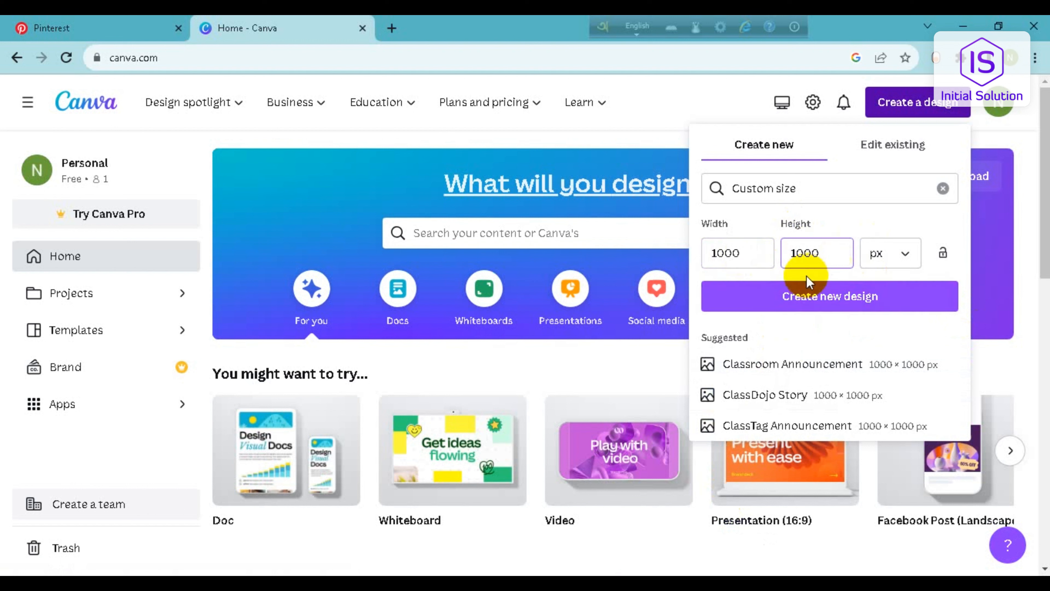
pyautogui.click(792, 303)
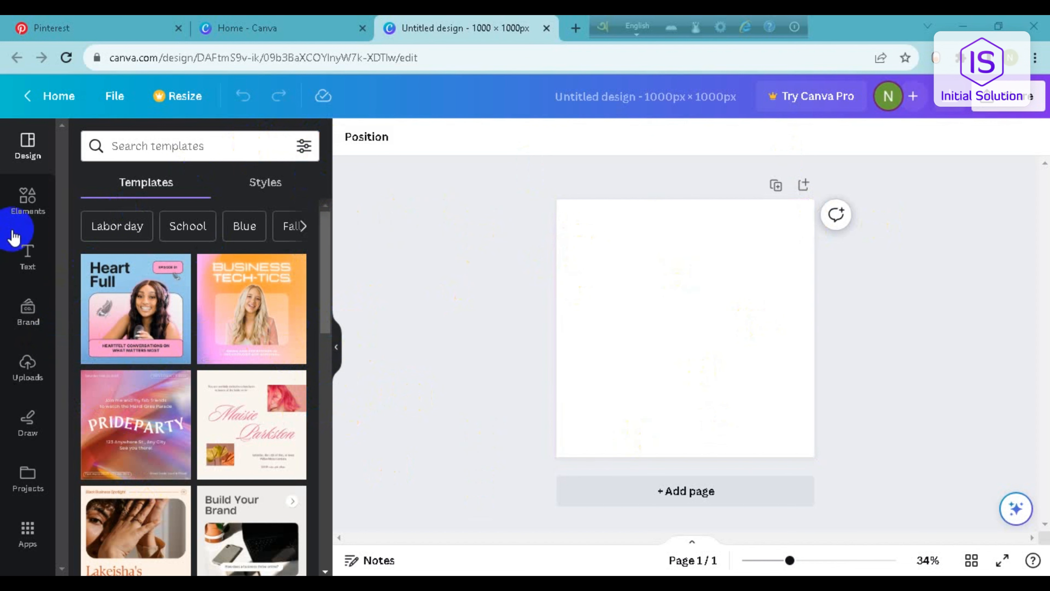
# Step: Add a heading to the blank page with the text "Rangamati"
pyautogui.click(30, 267)
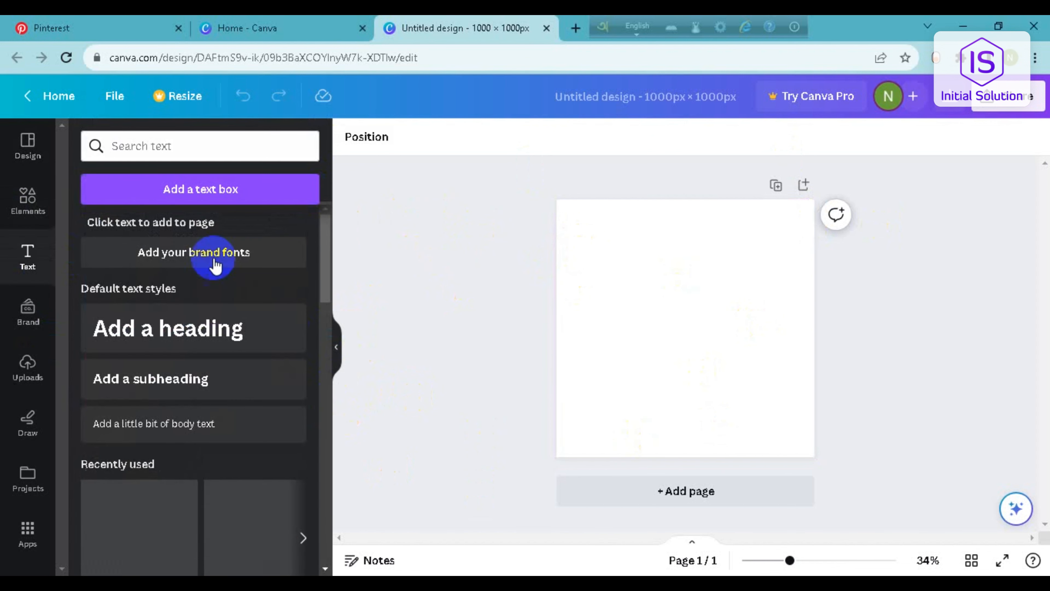
pyautogui.press('t')
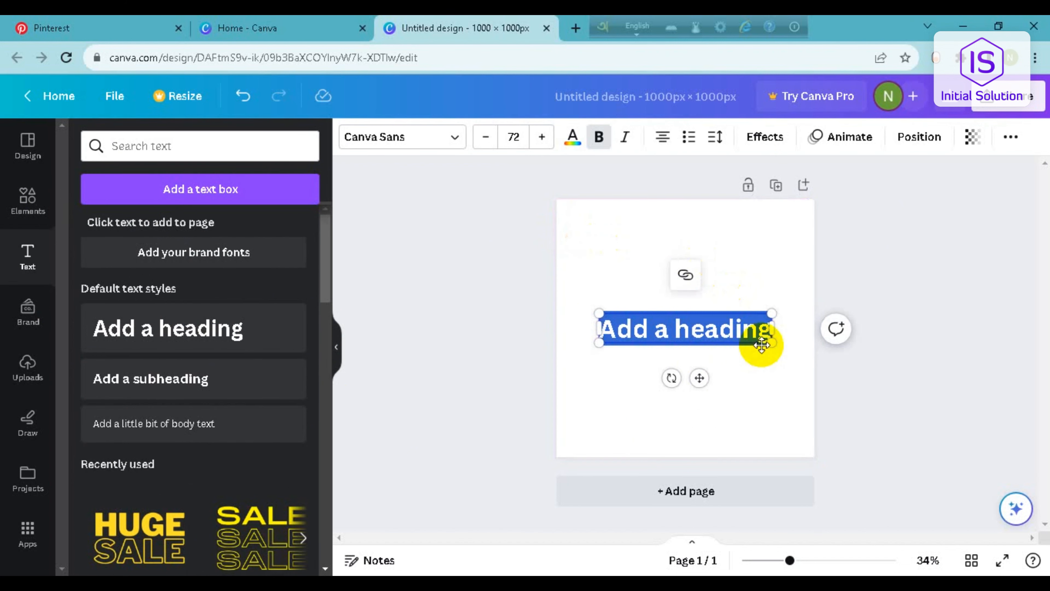
pyautogui.write('Ran')
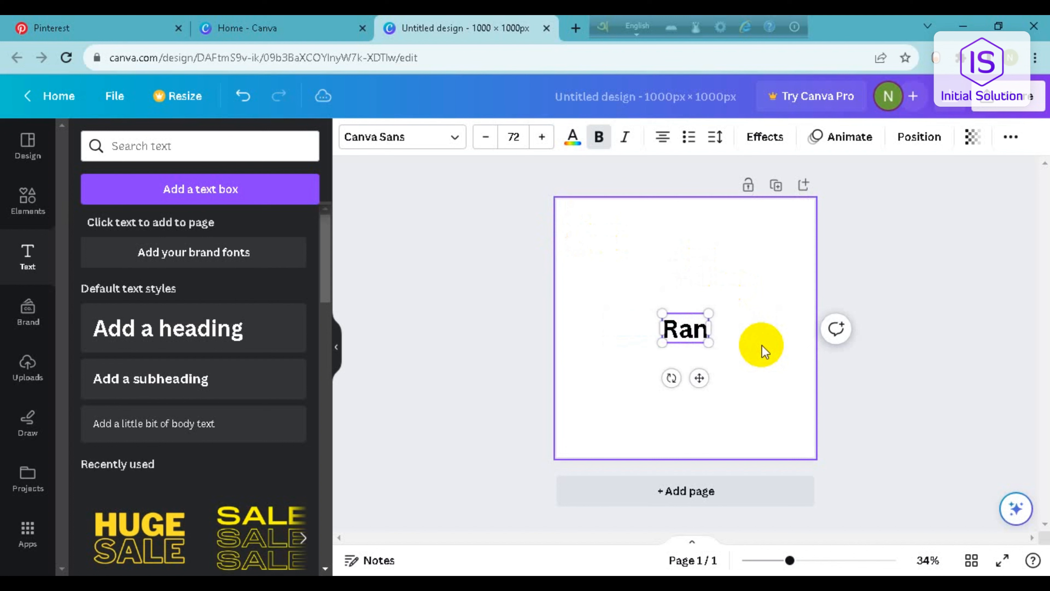
pyautogui.write('gamati')
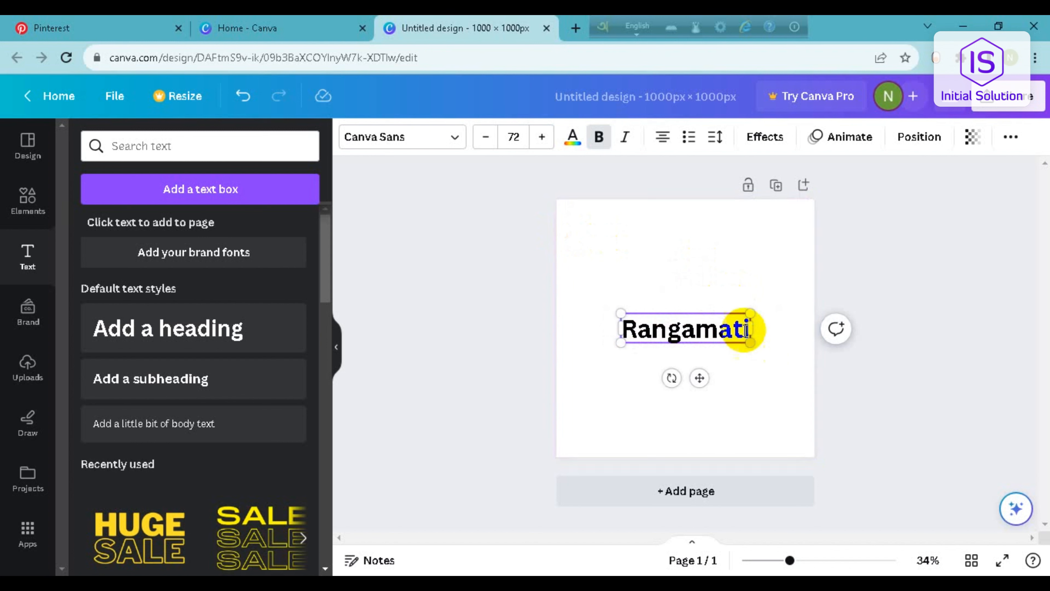
# Step: Try Bukhari Script on the Rangamati heading, and set its font to Apricots
pyautogui.click(450, 146)
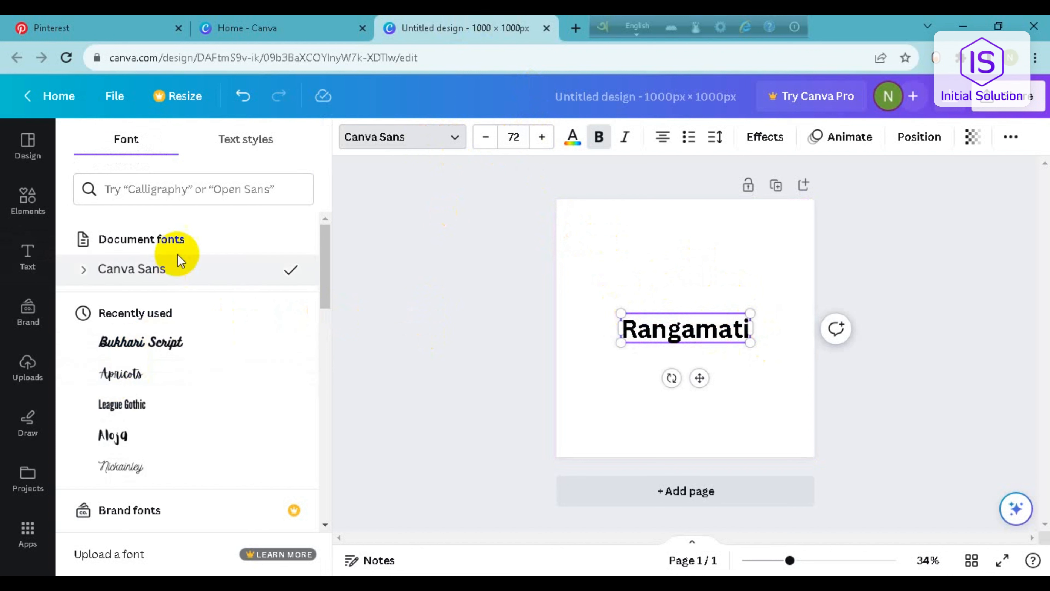
pyautogui.click(164, 343)
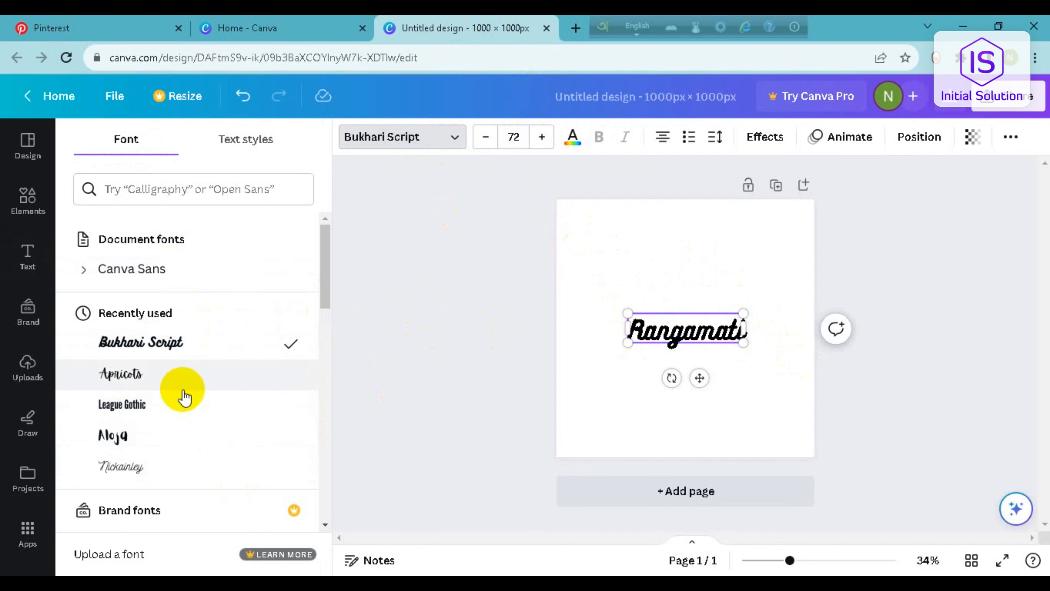
pyautogui.click(145, 374)
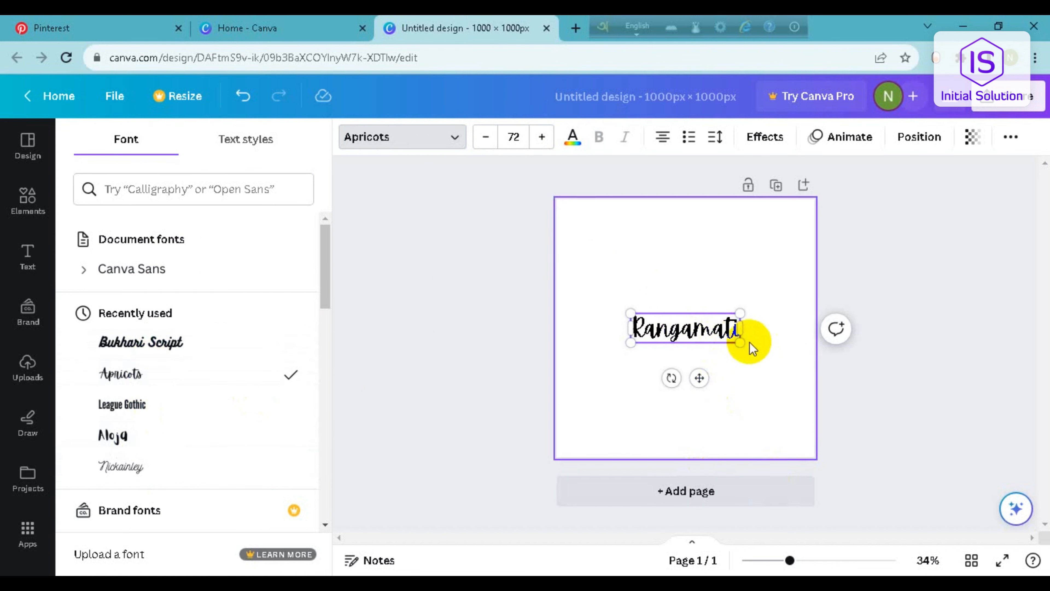
# Step: Enlarge the Rangamati heading to about font size 132 and place it in the upper part of the page
pyautogui.moveTo(741, 341); pyautogui.dragTo(779, 354)
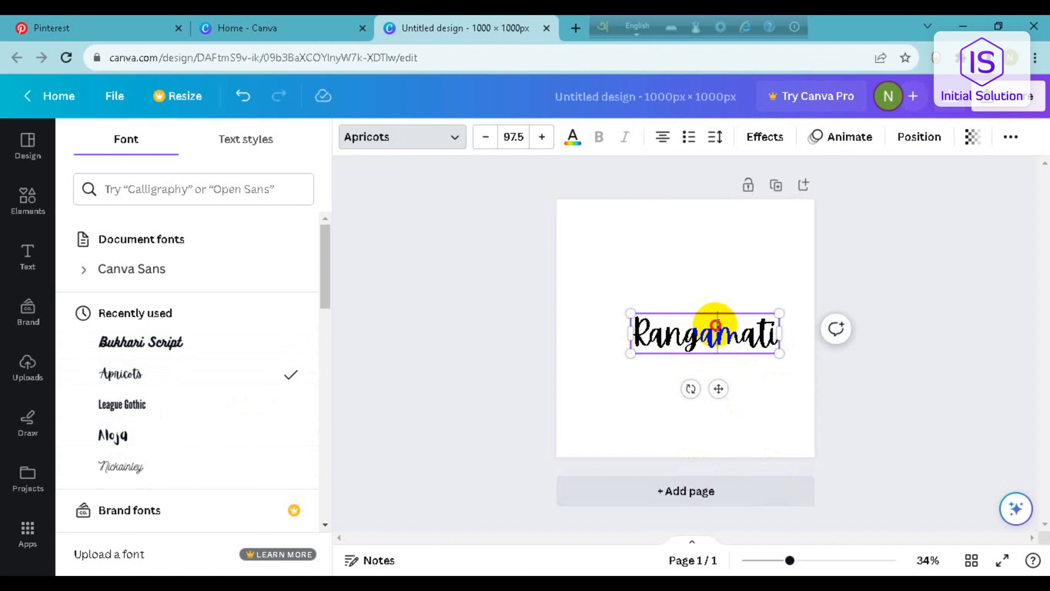
pyautogui.click(770, 304)
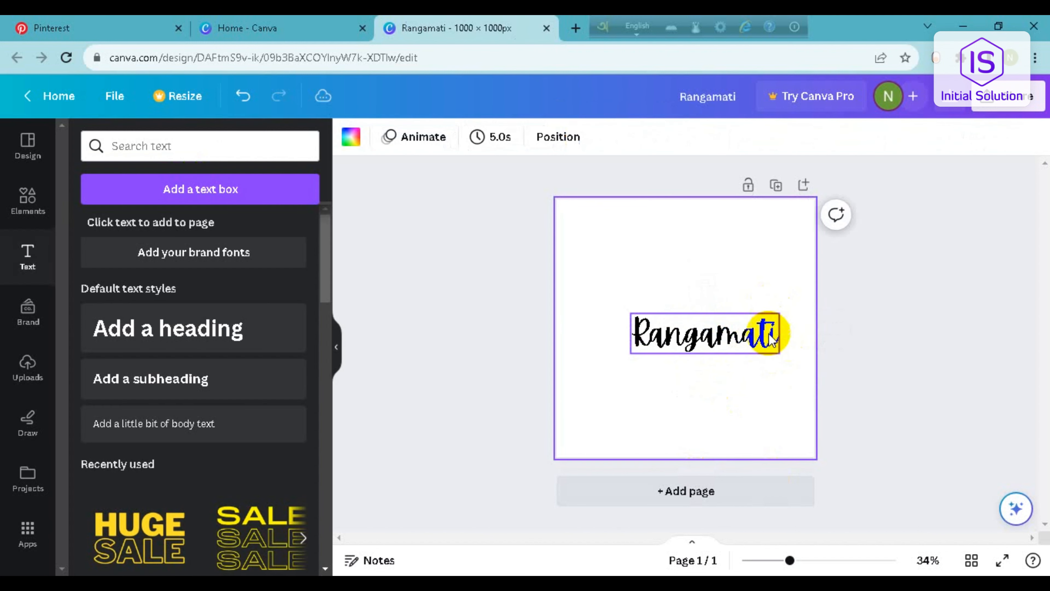
pyautogui.click(777, 352)
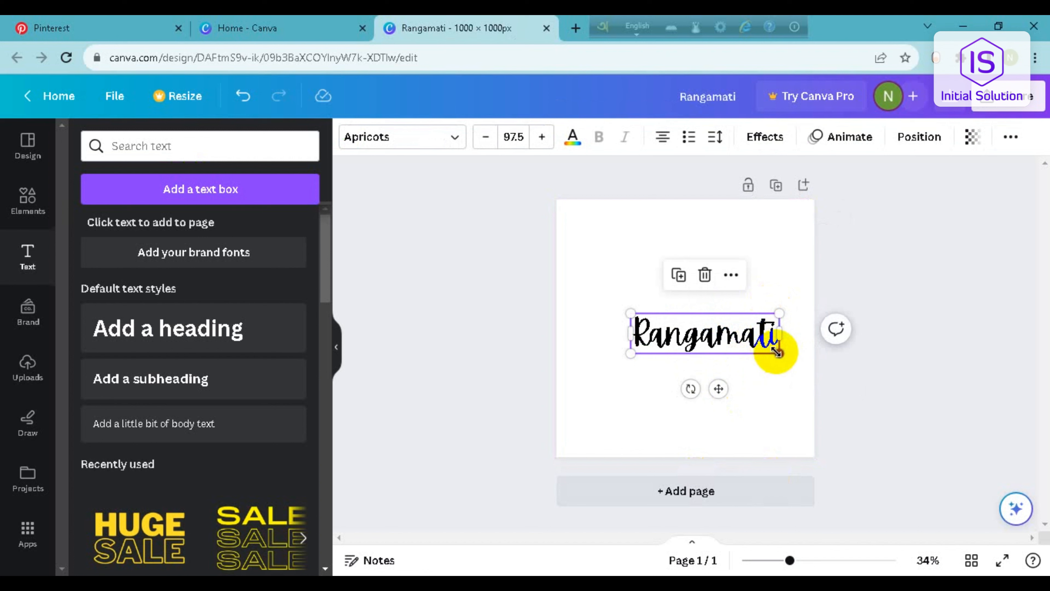
pyautogui.moveTo(777, 352); pyautogui.dragTo(701, 272)
pyautogui.click(704, 278)
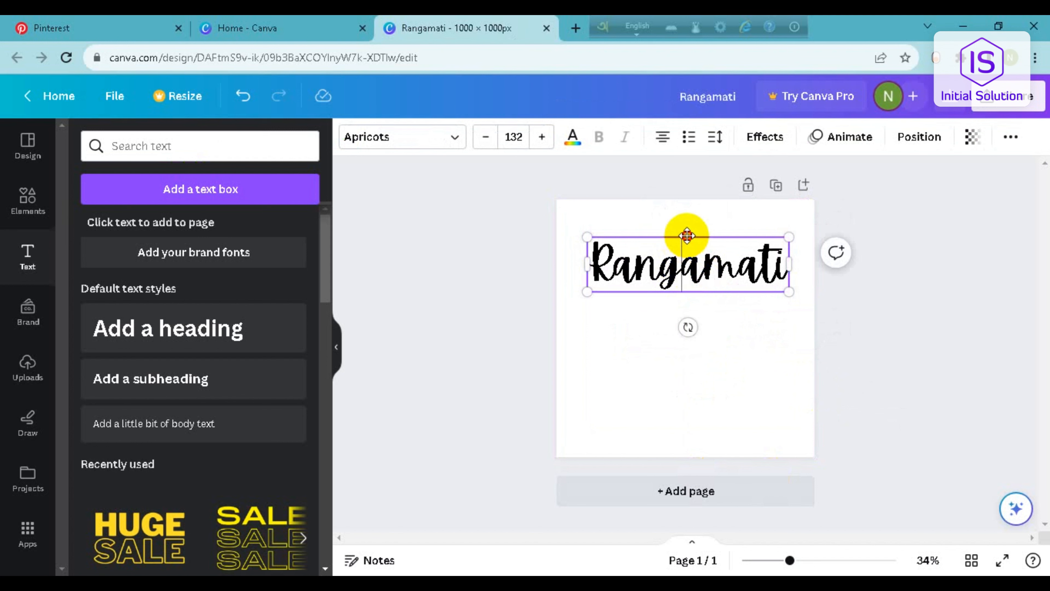
pyautogui.click(693, 357)
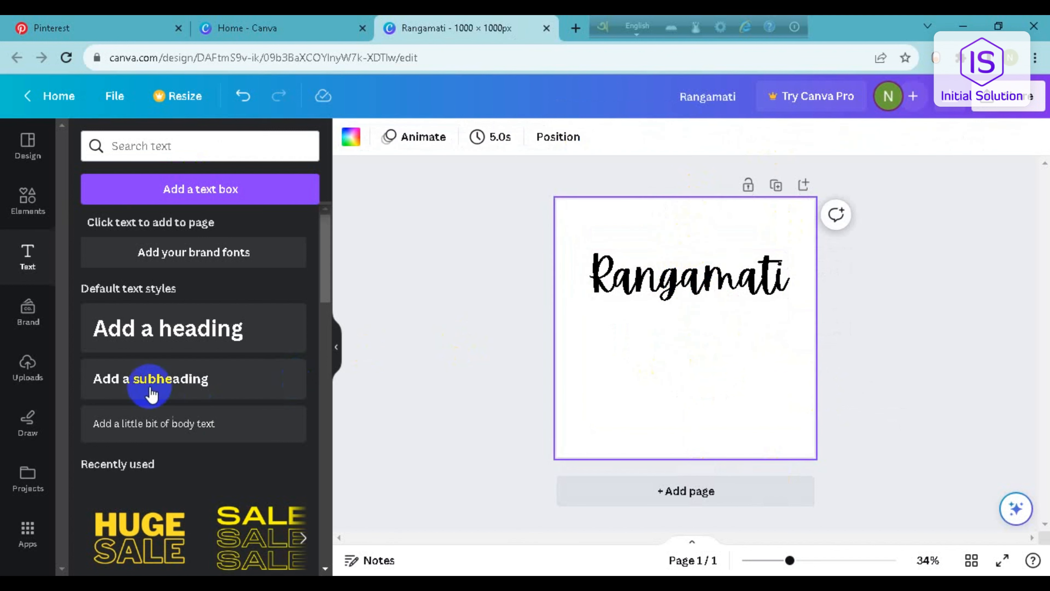
# Step: Add a second heading reading "Boat Journey" and set its font to League Gothic
pyautogui.click(169, 331)
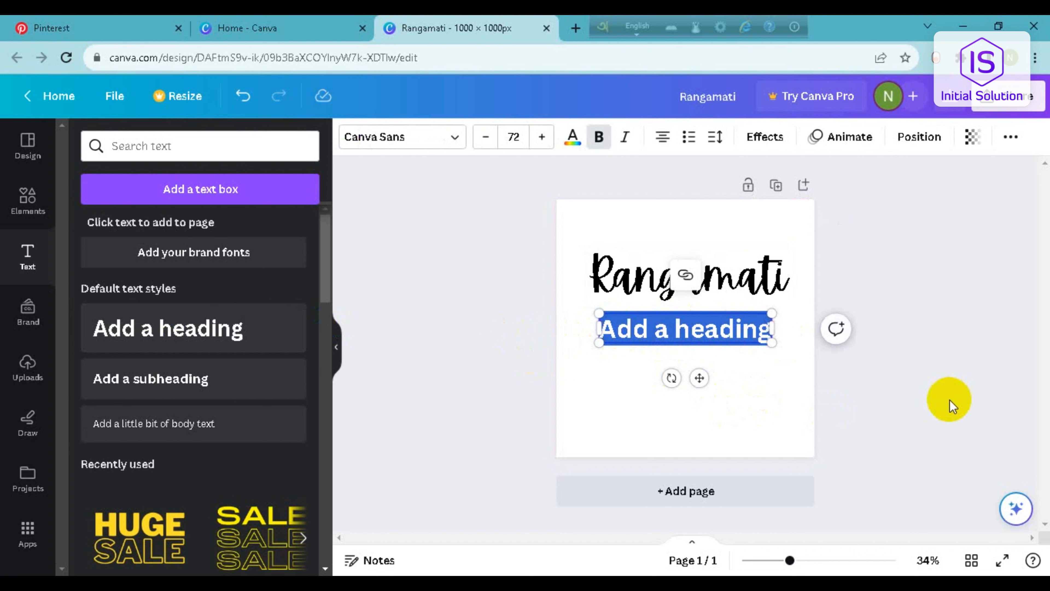
pyautogui.write('Boat')
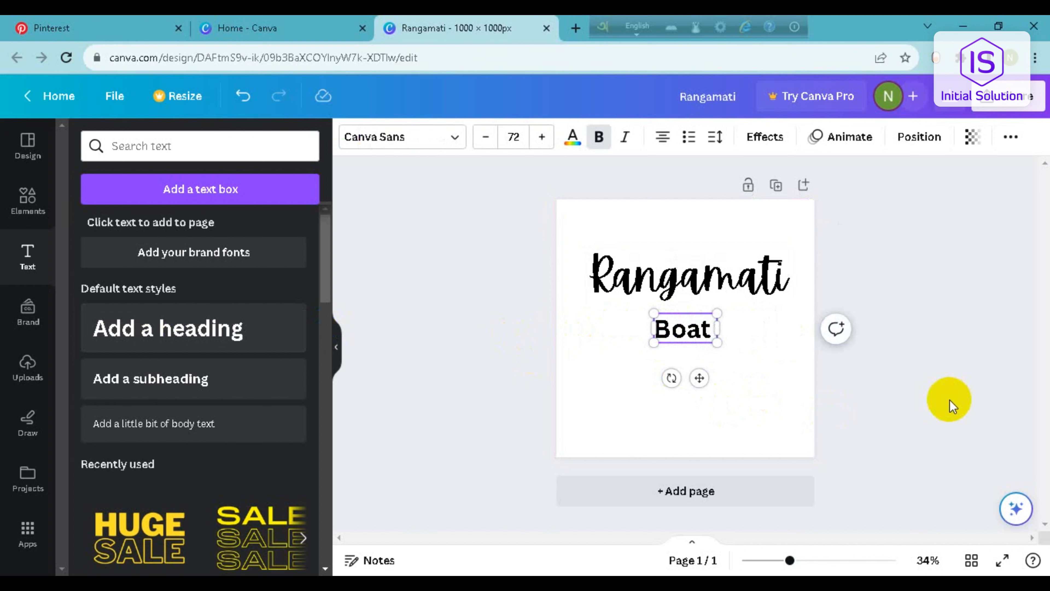
pyautogui.write(' Jou')
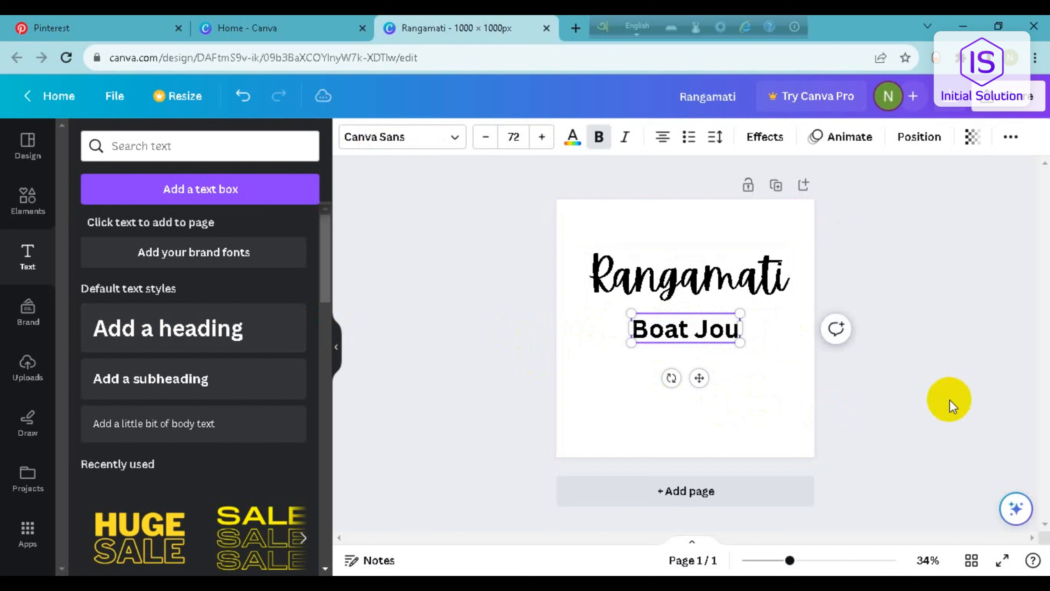
pyautogui.write('rney')
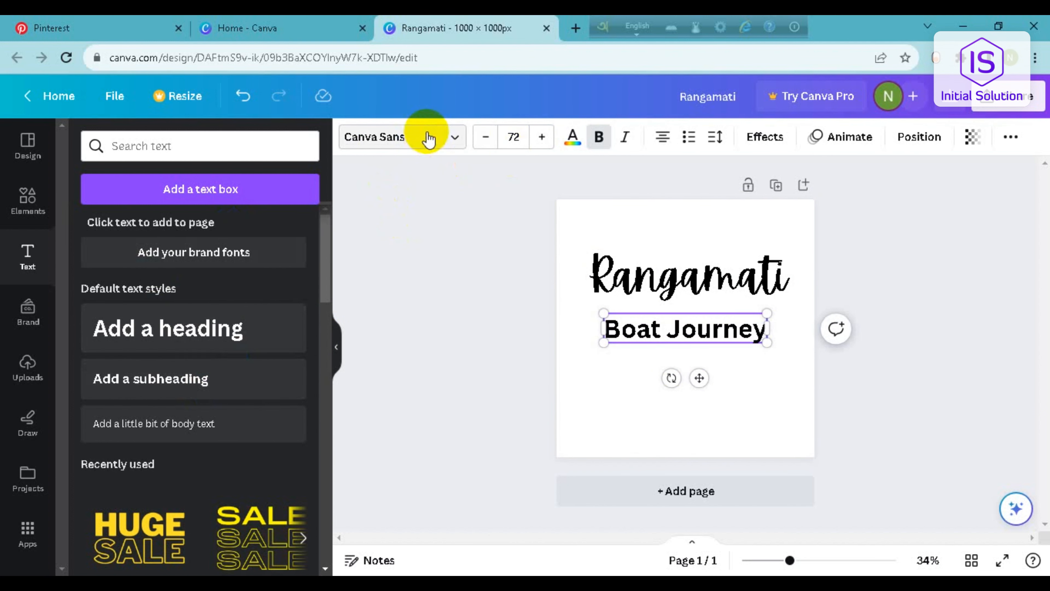
pyautogui.click(455, 138)
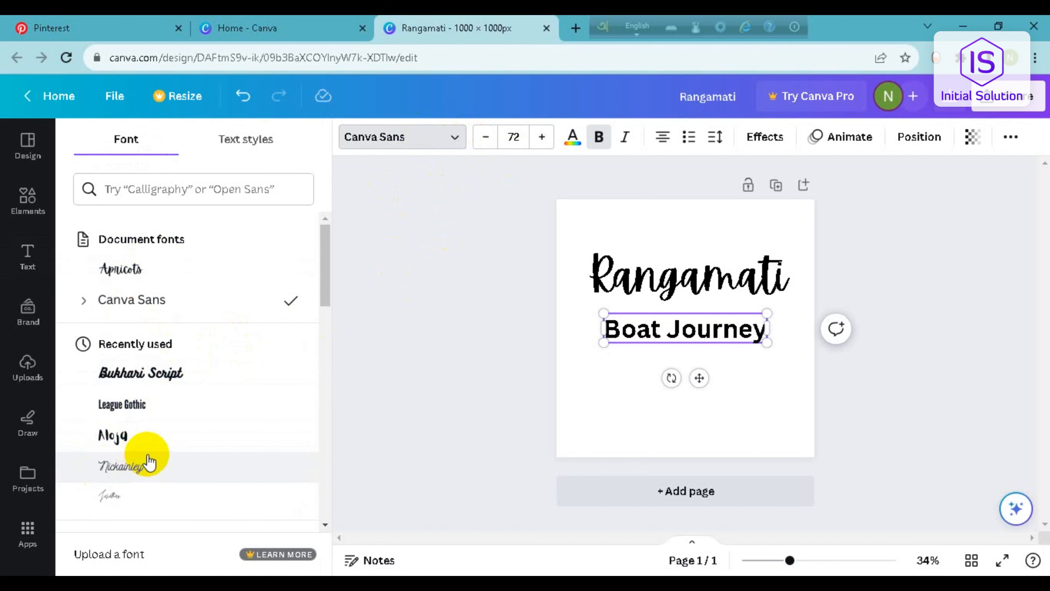
pyautogui.click(170, 381)
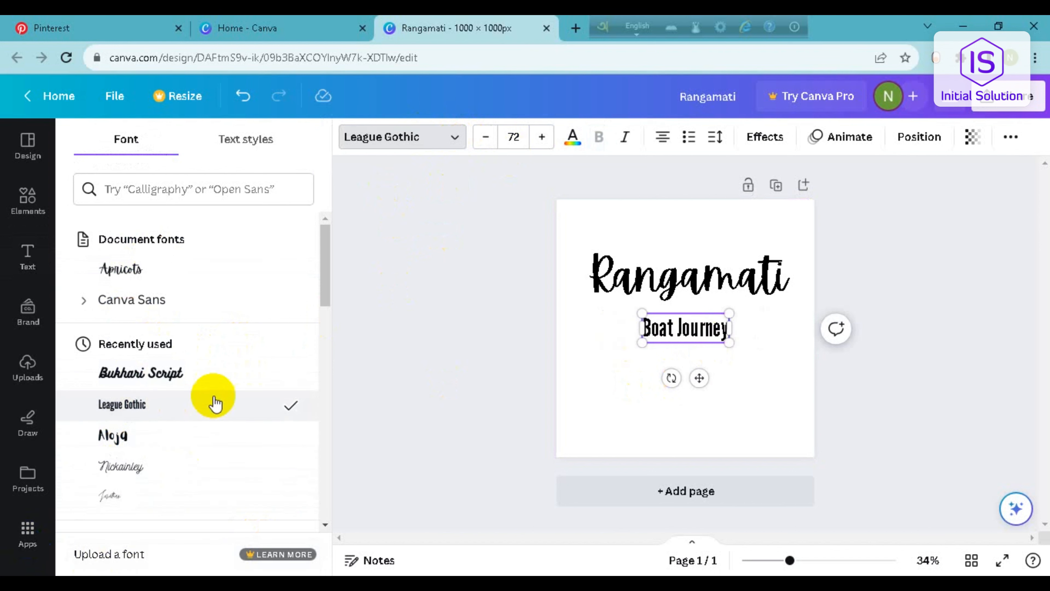
# Step: Enlarge the Boat Journey text to about font size 109 and place it centred below Rangamati
pyautogui.moveTo(729, 342); pyautogui.dragTo(680, 319)
pyautogui.doubleClick(672, 330)
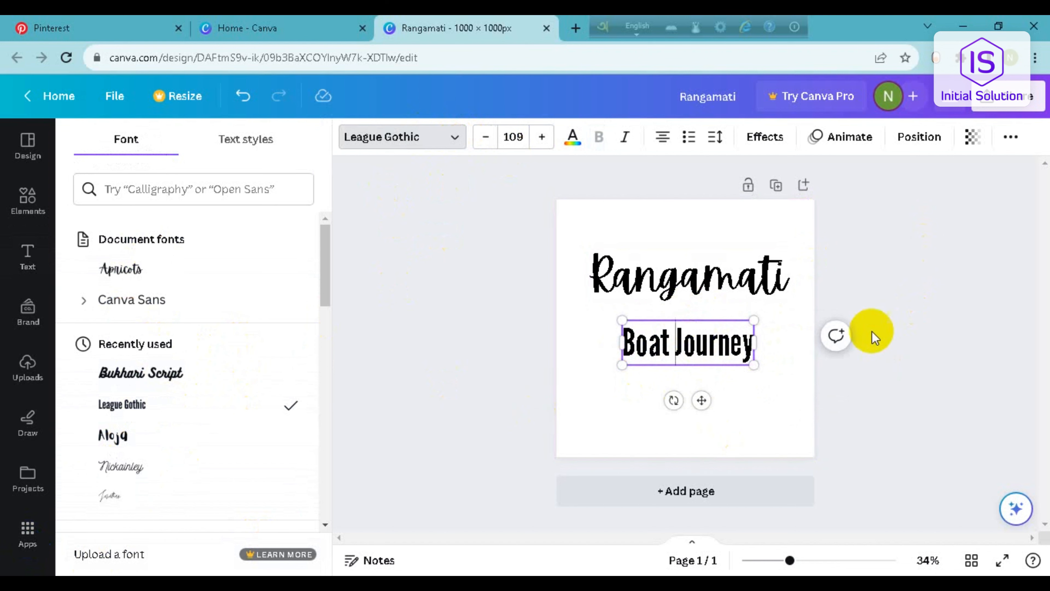
pyautogui.press('Escape')
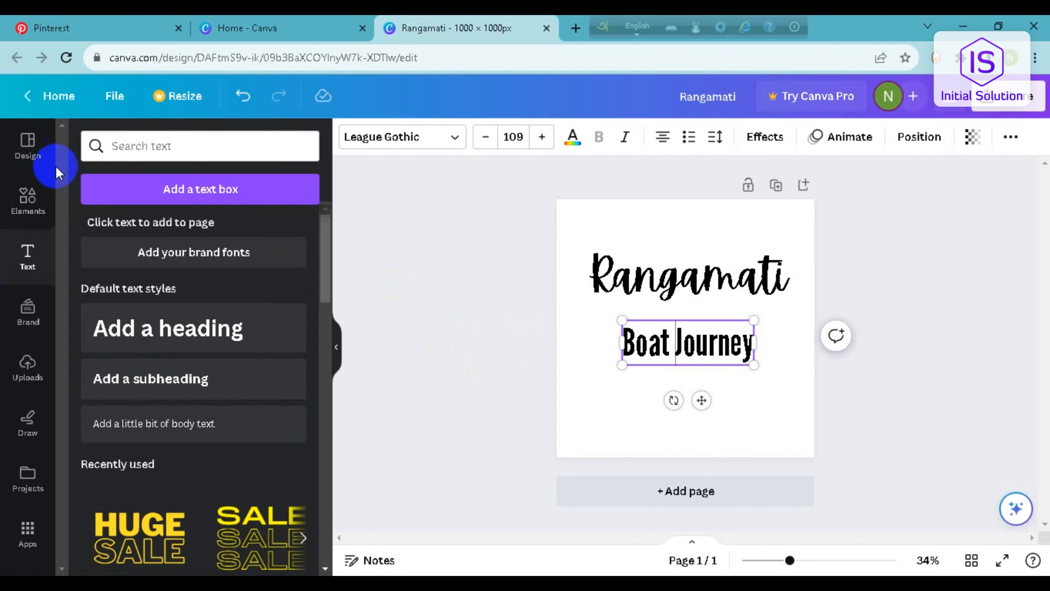
# Step: Add the recently used beach photo with cliffs and a longtail boat to the page
pyautogui.click(26, 203)
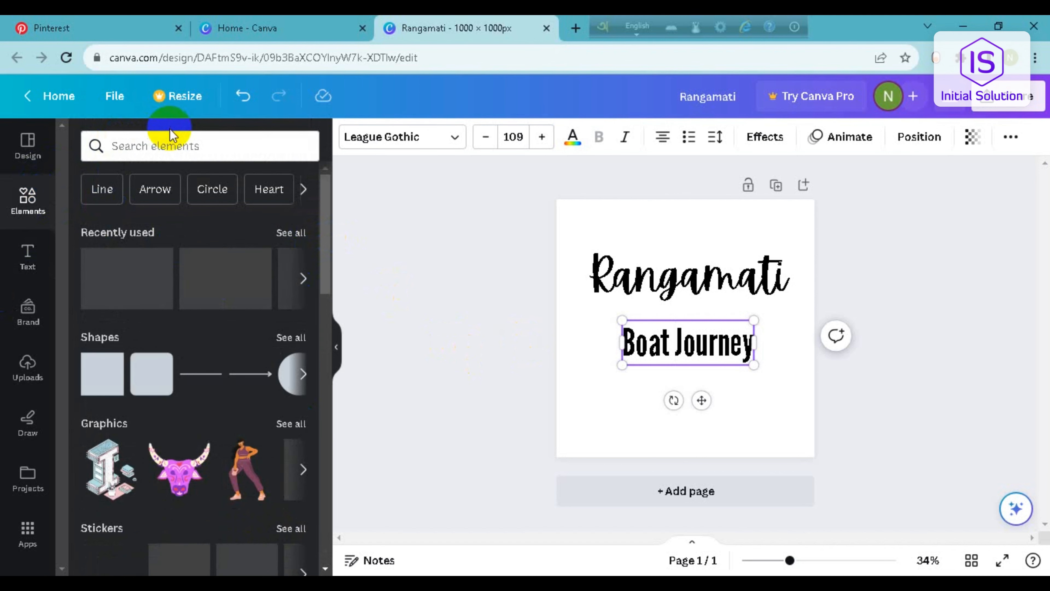
pyautogui.click(133, 155)
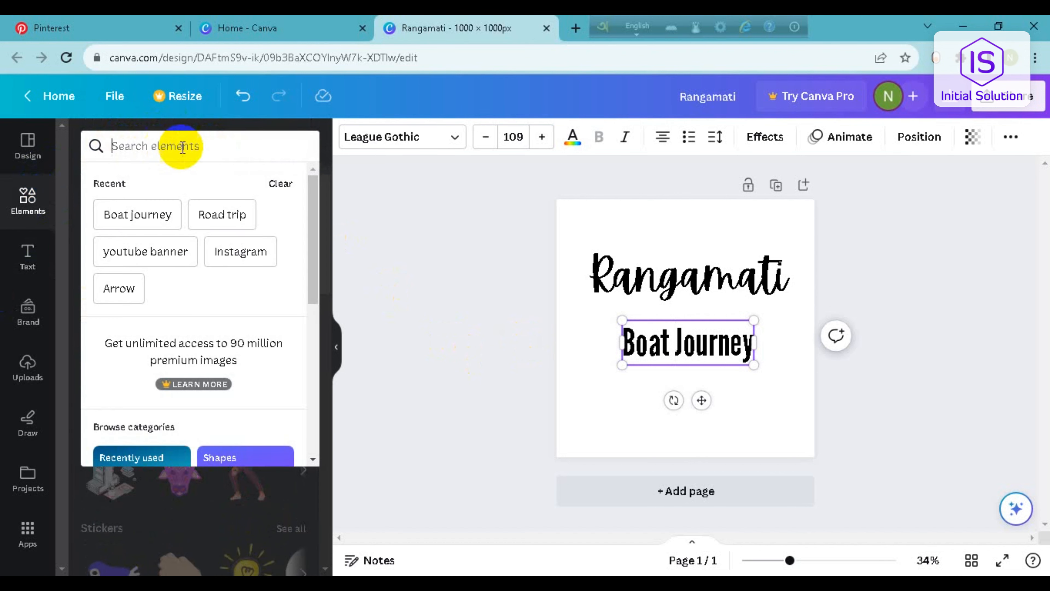
pyautogui.click(371, 300)
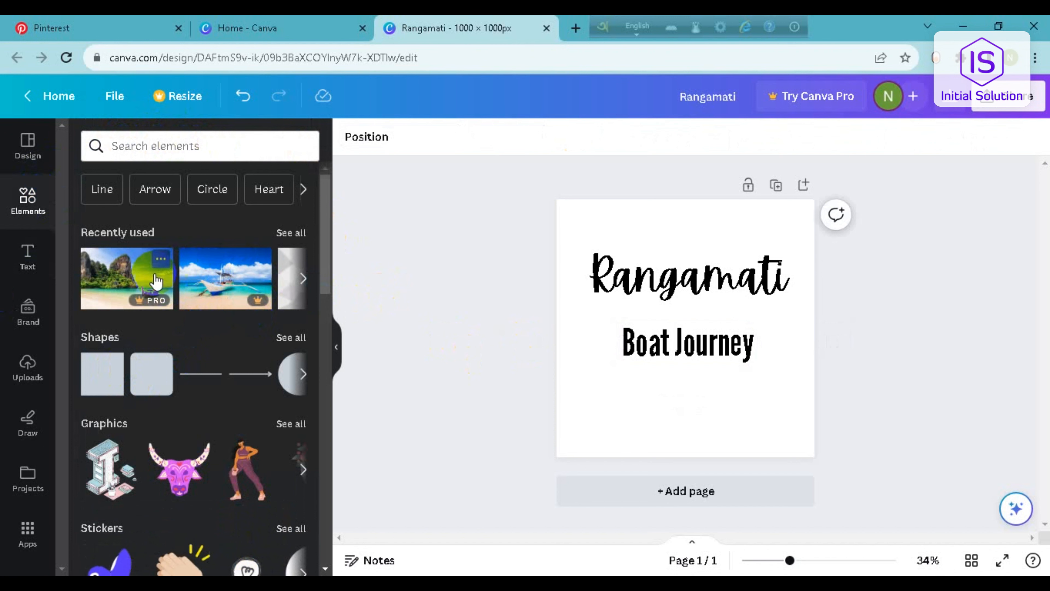
pyautogui.click(306, 282)
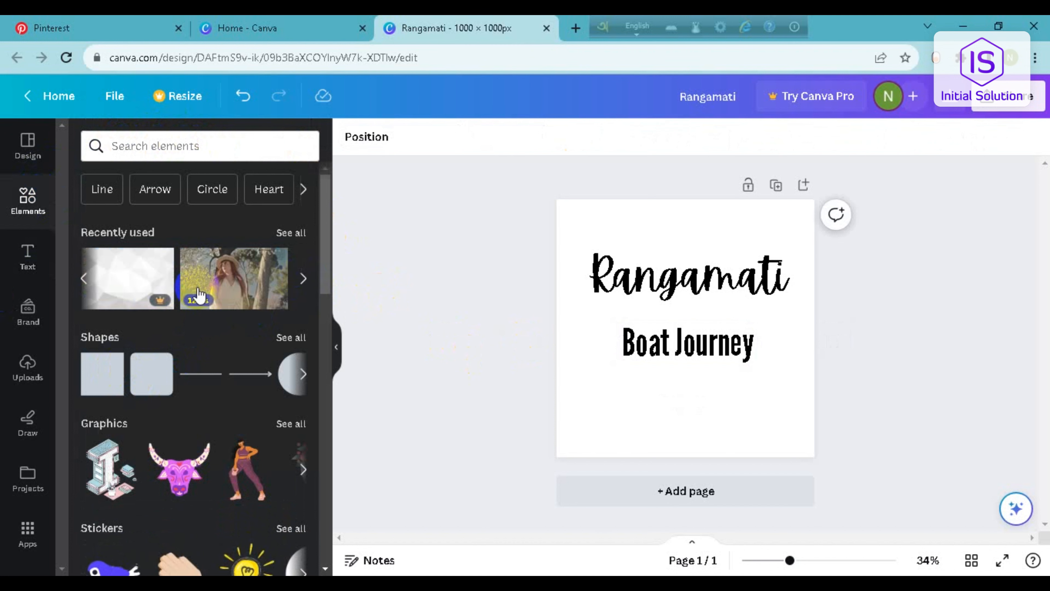
pyautogui.click(82, 281)
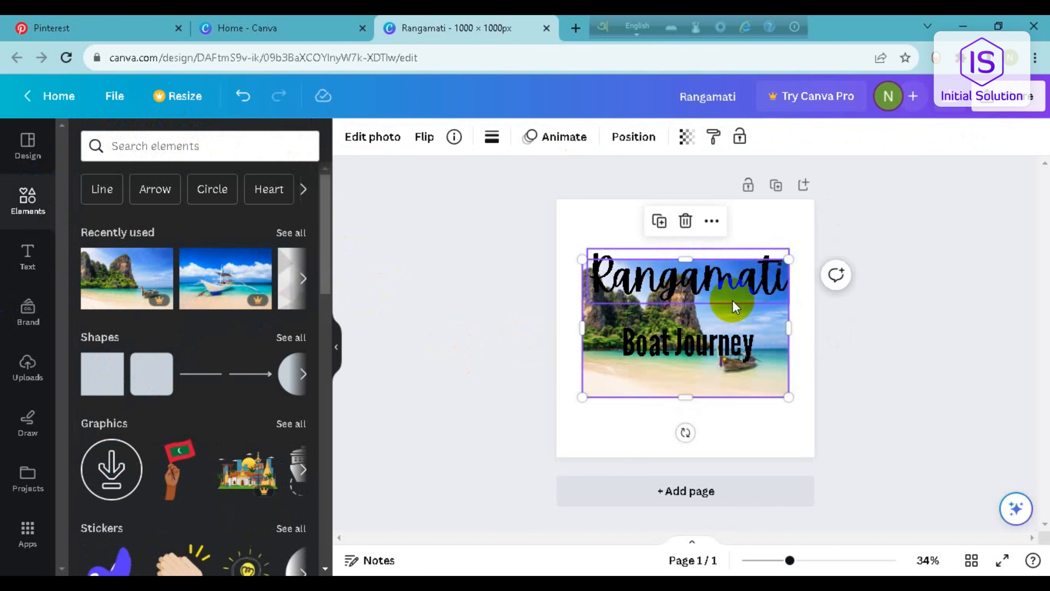
# Step: Enlarge the beach photo to cover the entire square page and set its transparency to 38
pyautogui.moveTo(688, 259); pyautogui.dragTo(694, 197)
pyautogui.moveTo(581, 298); pyautogui.dragTo(557, 299)
pyautogui.moveTo(672, 394); pyautogui.dragTo(672, 458)
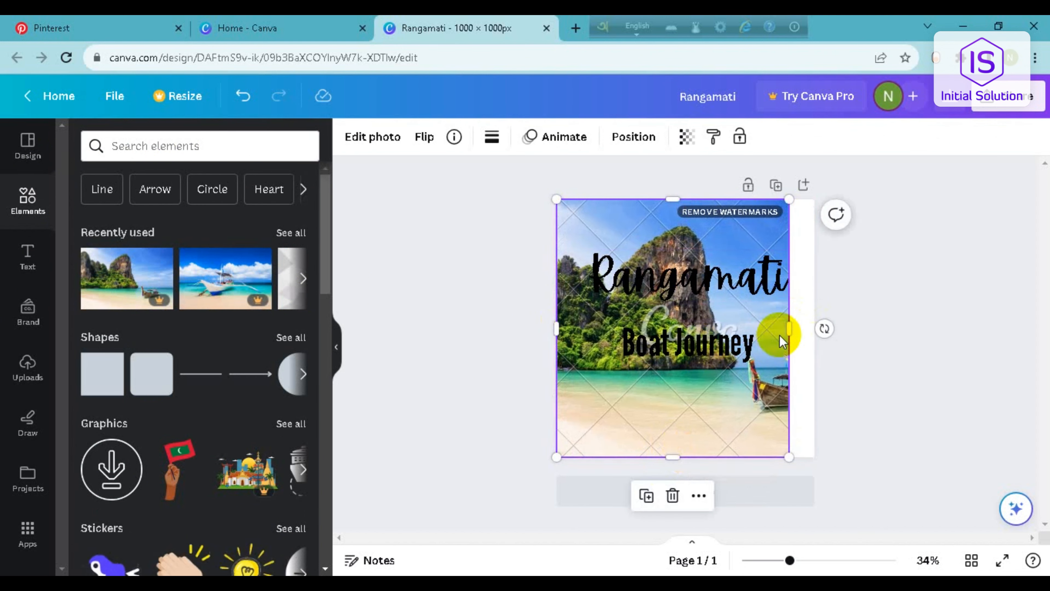
pyautogui.moveTo(789, 330); pyautogui.dragTo(819, 330)
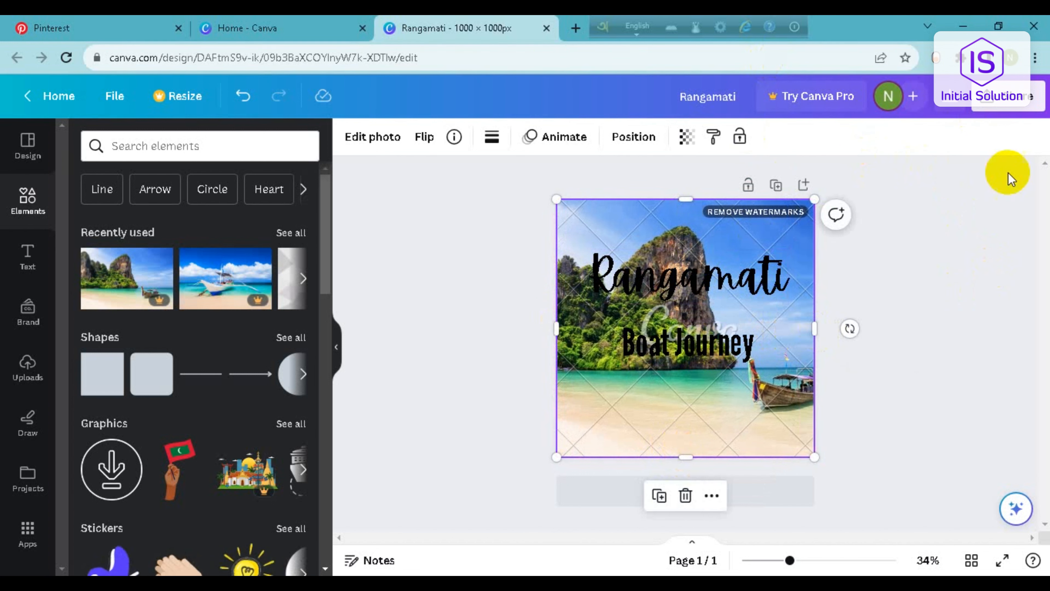
pyautogui.click(688, 137)
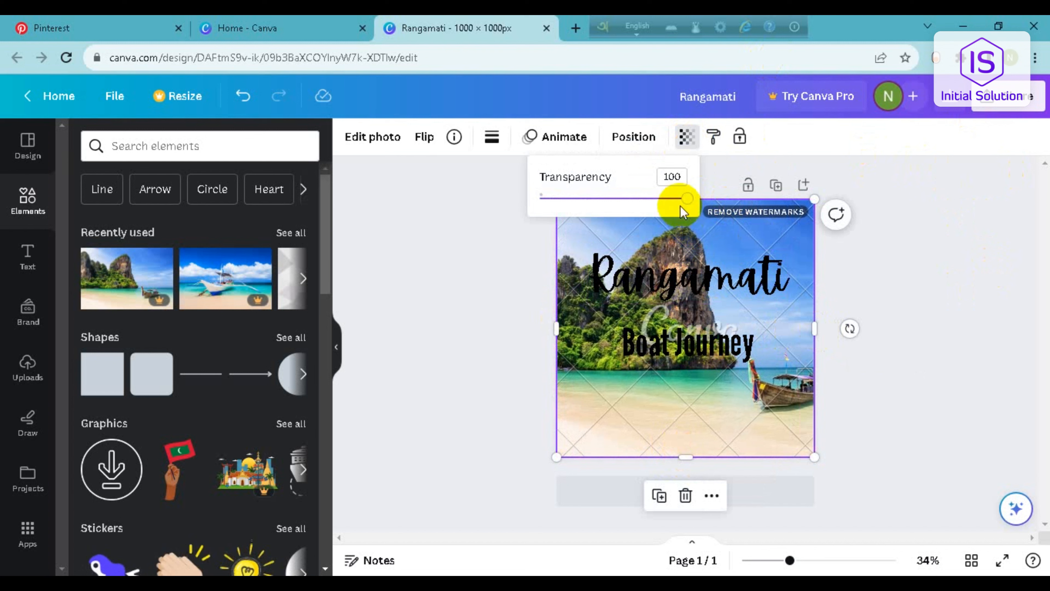
pyautogui.moveTo(644, 202); pyautogui.dragTo(595, 206)
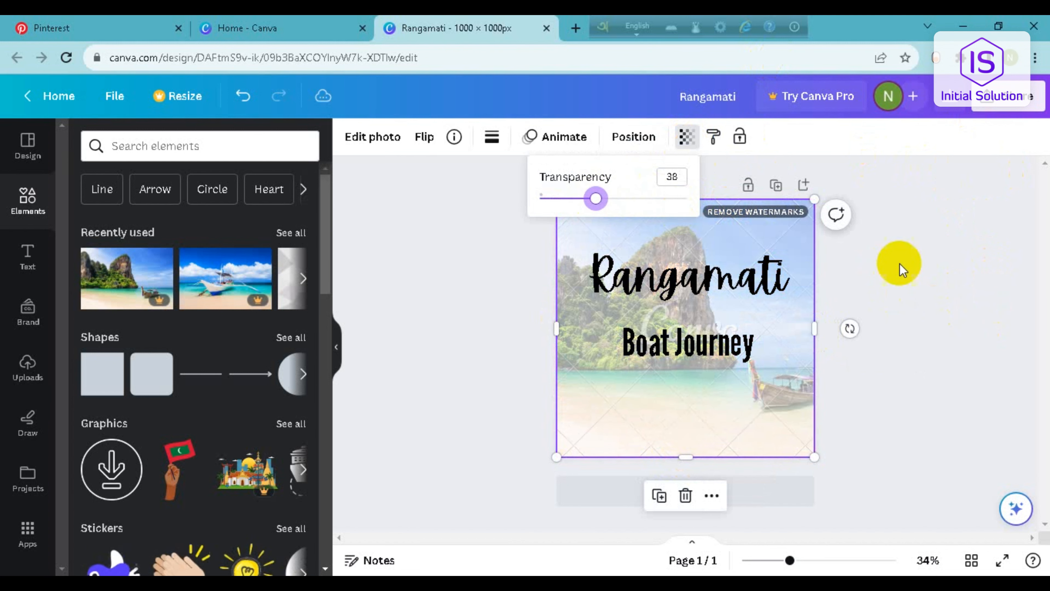
# Step: Browse the element library's categories, from graphics, stickers and photos through charts, tables, frames and grids
pyautogui.scroll(-5, 110, 331)
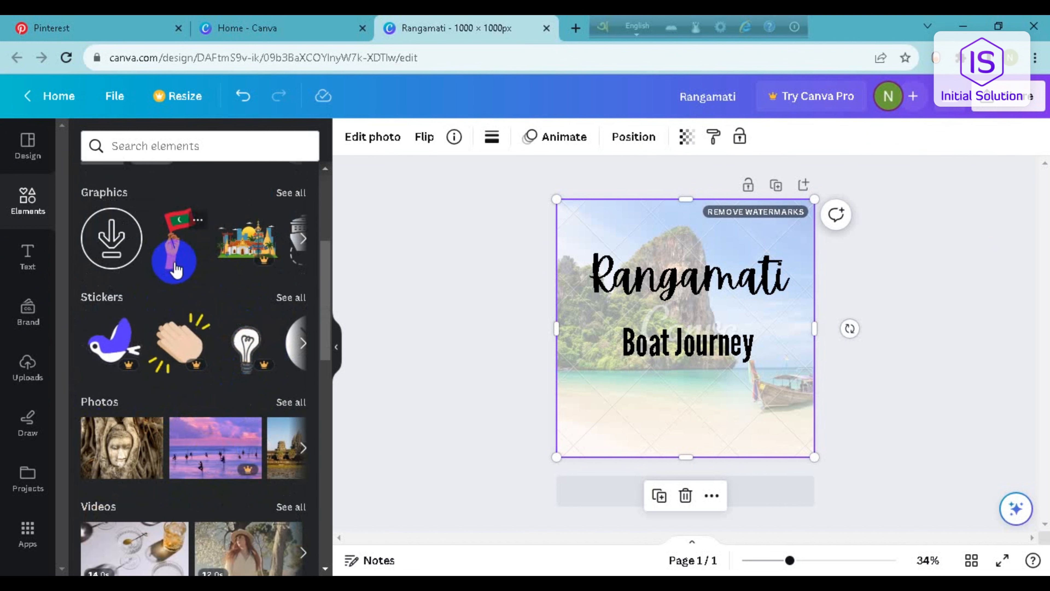
pyautogui.scroll(-2, 174, 265)
pyautogui.scroll(-2, 269, 373)
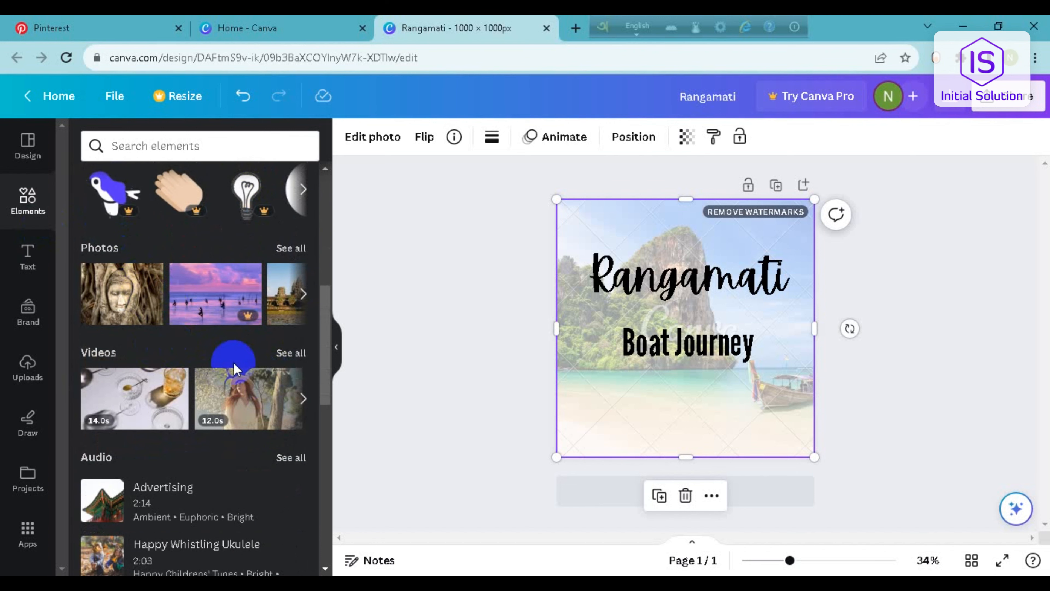
pyautogui.scroll(-4, 203, 455)
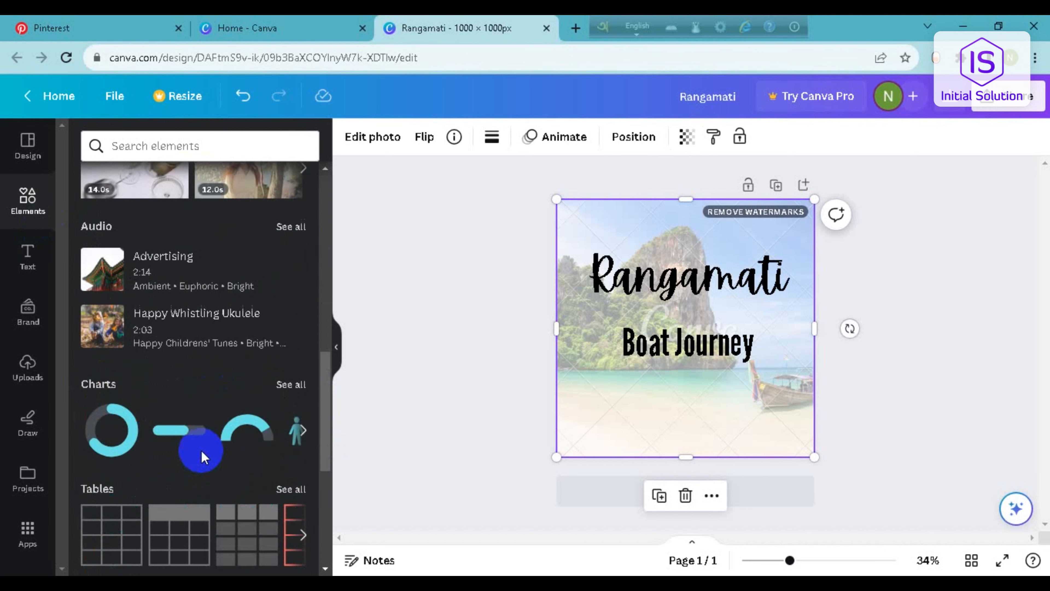
pyautogui.scroll(2, 200, 451)
pyautogui.scroll(-5, 198, 450)
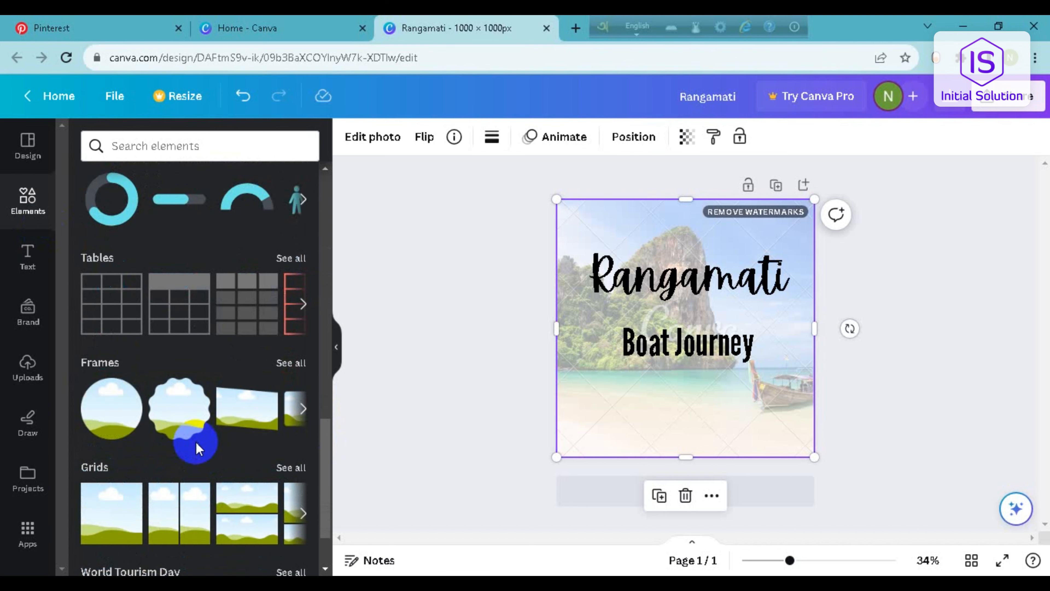
pyautogui.scroll(-5, 198, 449)
pyautogui.scroll(7, 198, 448)
pyautogui.scroll(6, 198, 449)
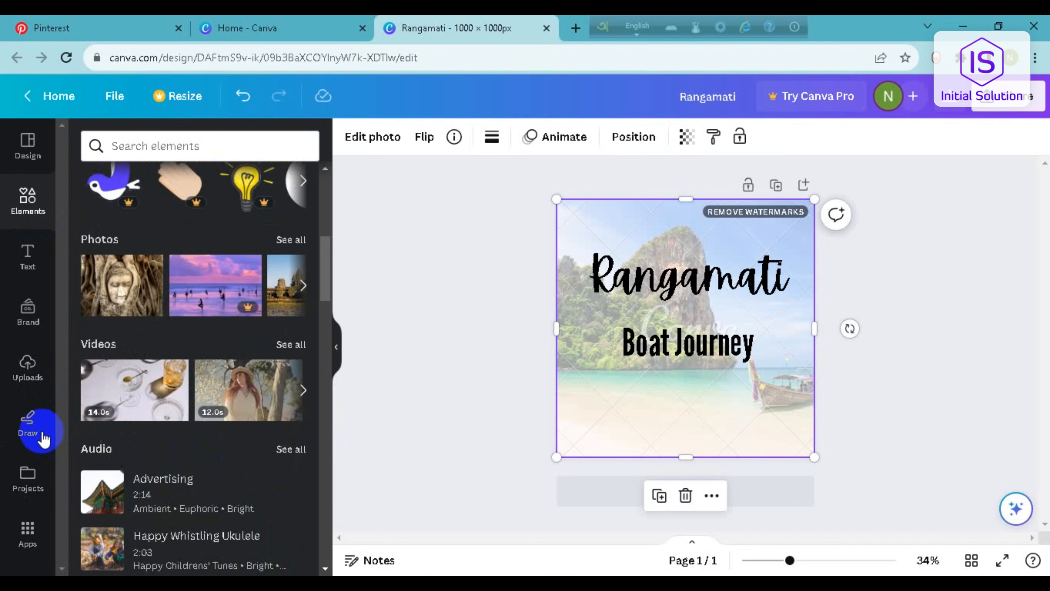
# Step: Look through the drawing tools, the saved projects and the design templates, and return to the element library
pyautogui.click(29, 426)
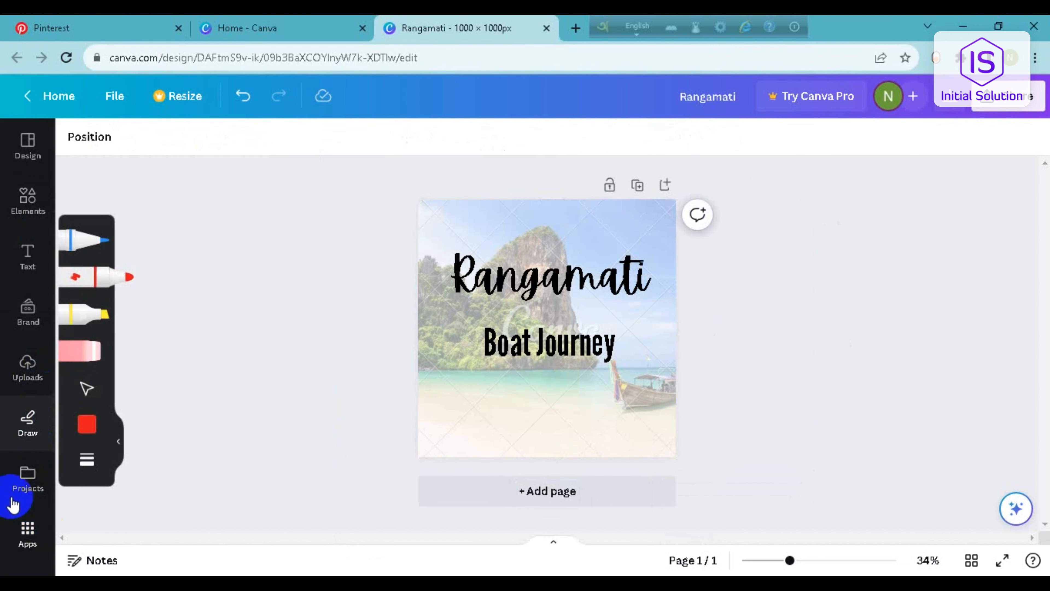
pyautogui.click(33, 502)
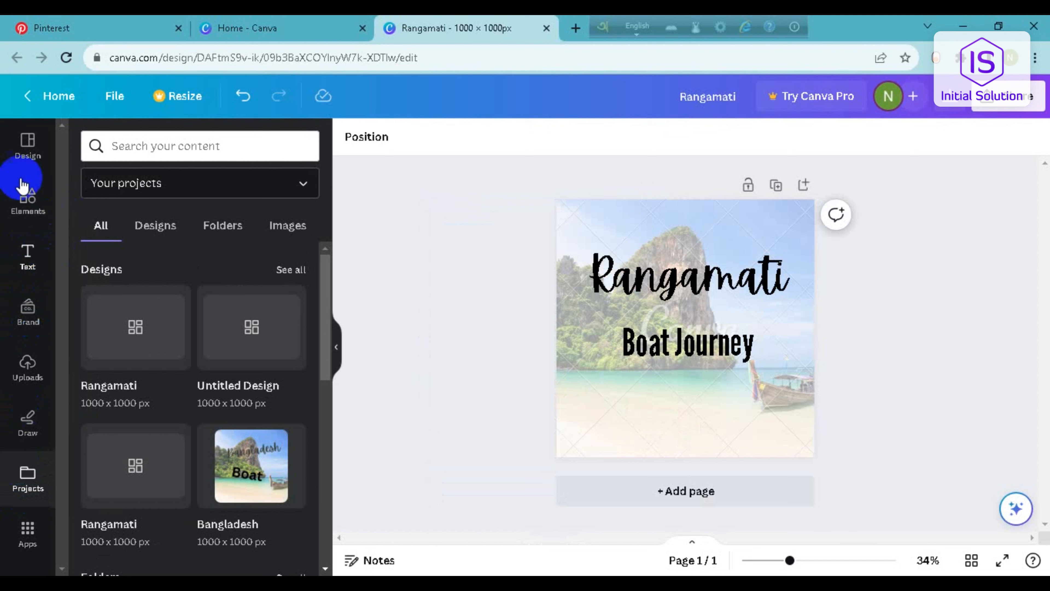
pyautogui.click(43, 154)
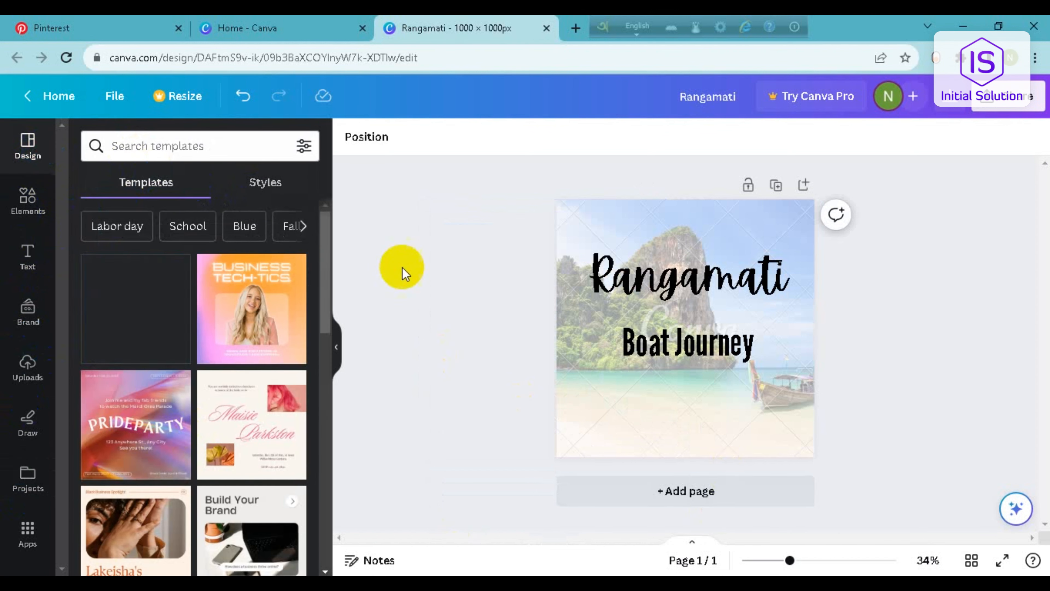
pyautogui.click(107, 276)
pyautogui.click(27, 201)
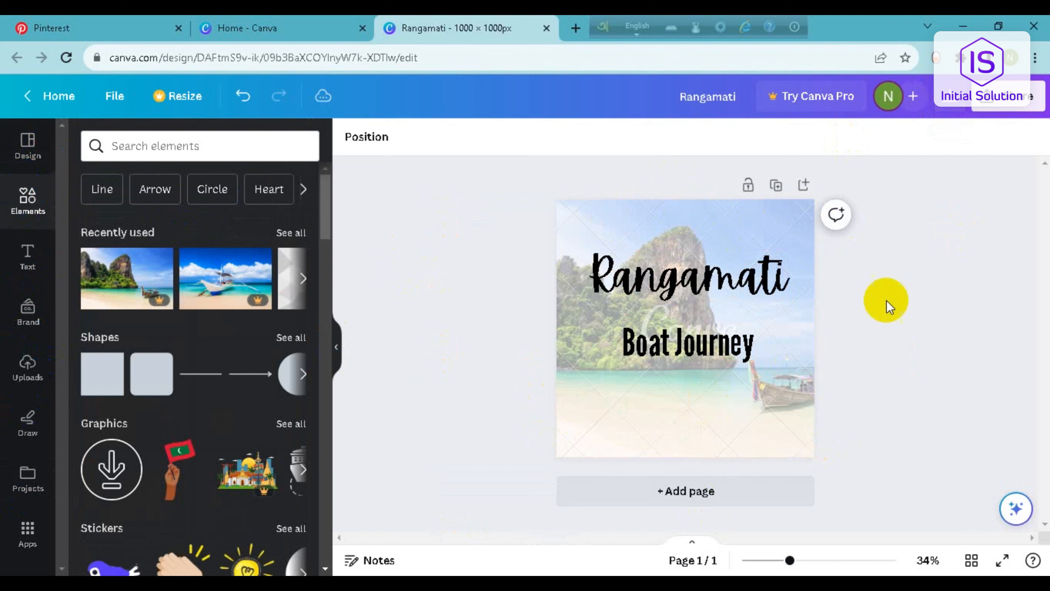
# Step: Examine the design's download options, including file type and size, and close them without exporting
pyautogui.click(1035, 91)
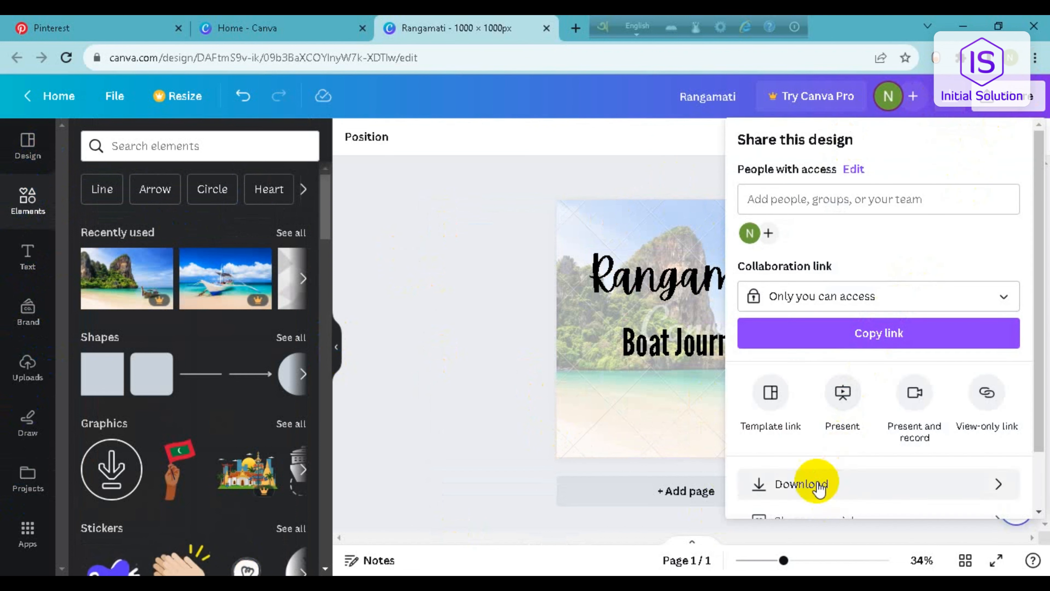
pyautogui.click(804, 486)
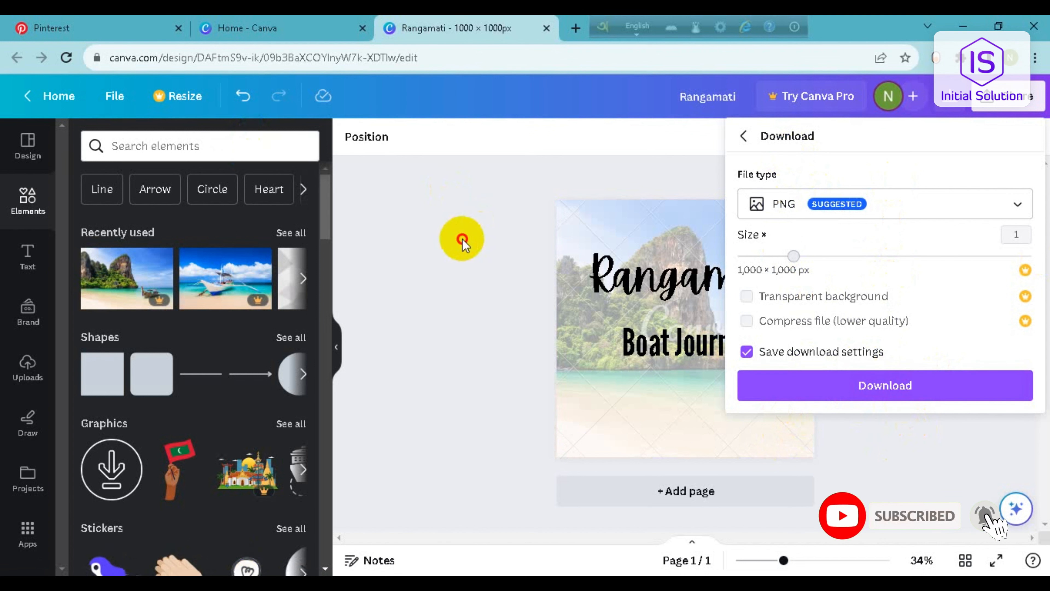
pyautogui.click(462, 239)
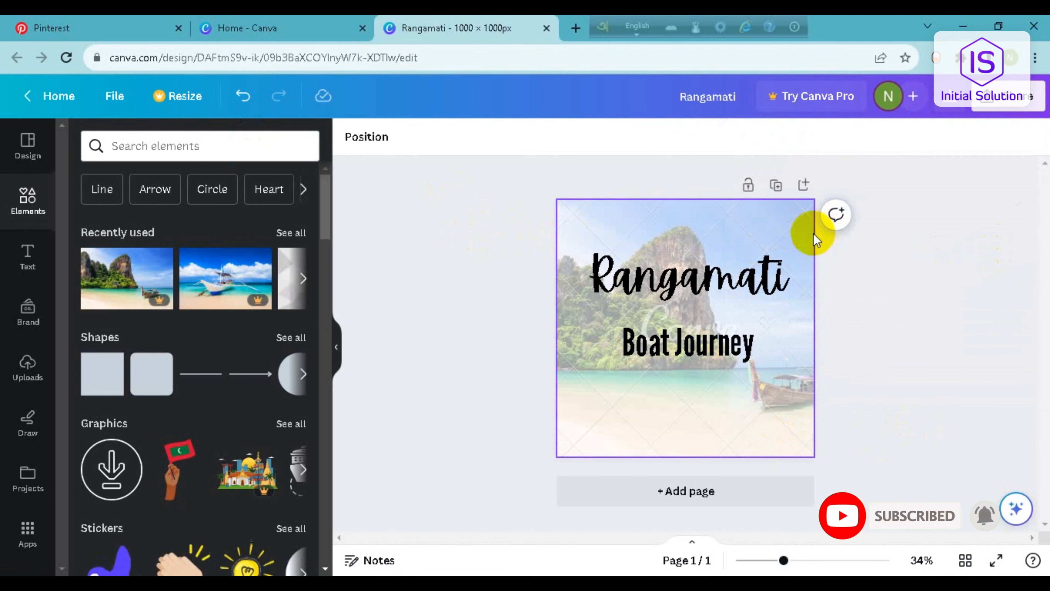